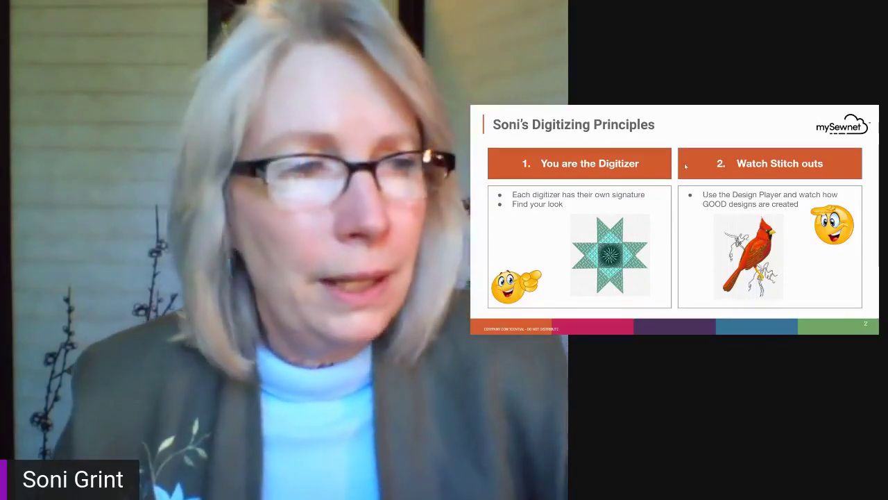
Step: Exit the slideshow, switch to mySewnet Embroidery and open the design cone flower.vp4 from the Facebook mySewnet folder
key(Escape)
key(Escape)
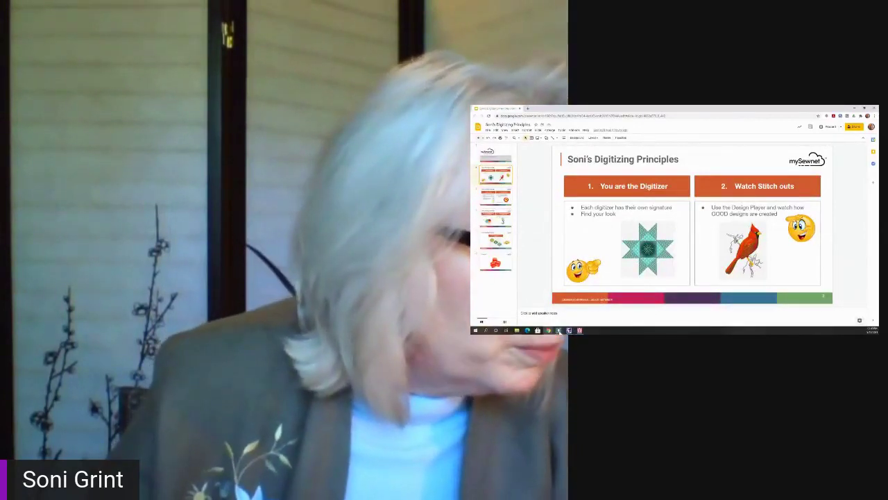
click(560, 332)
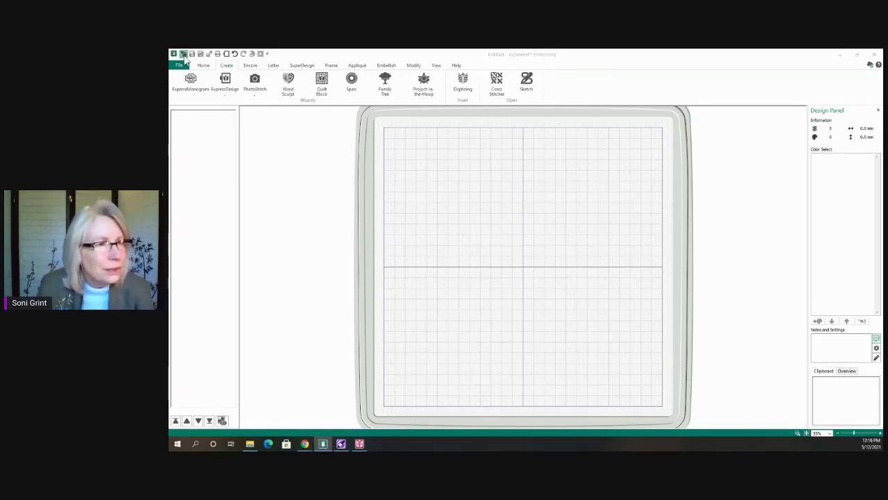
click(184, 58)
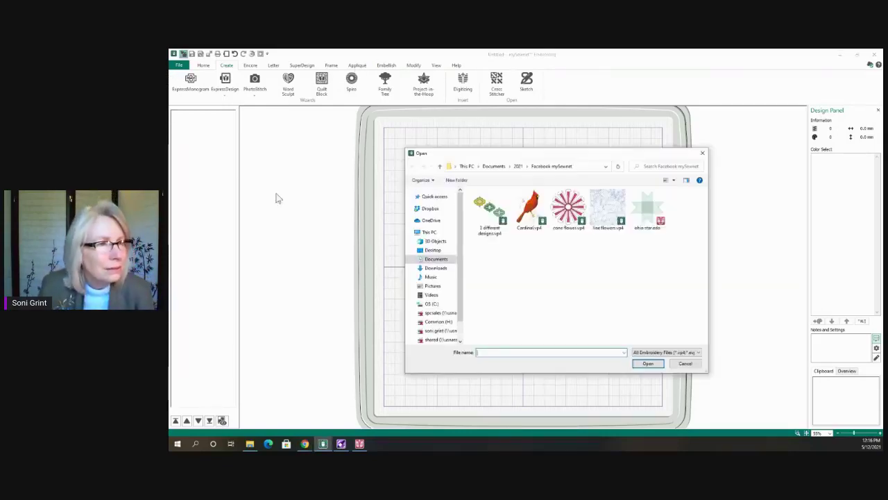
click(567, 208)
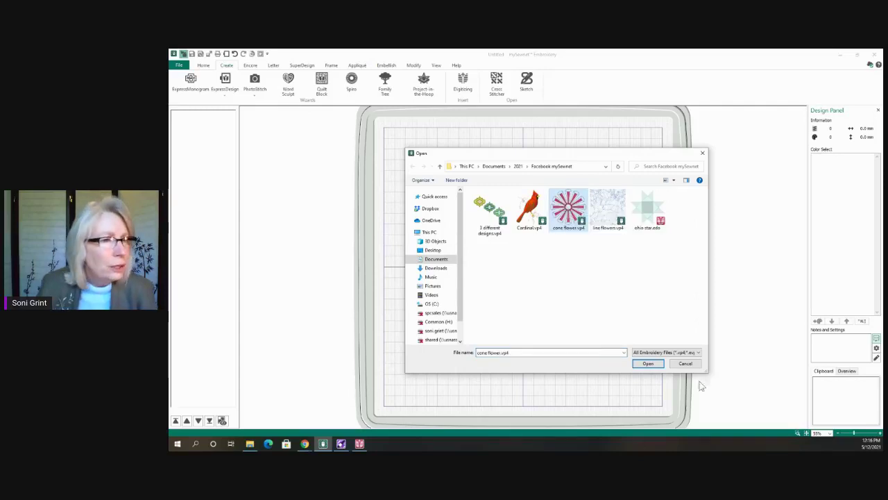
click(648, 363)
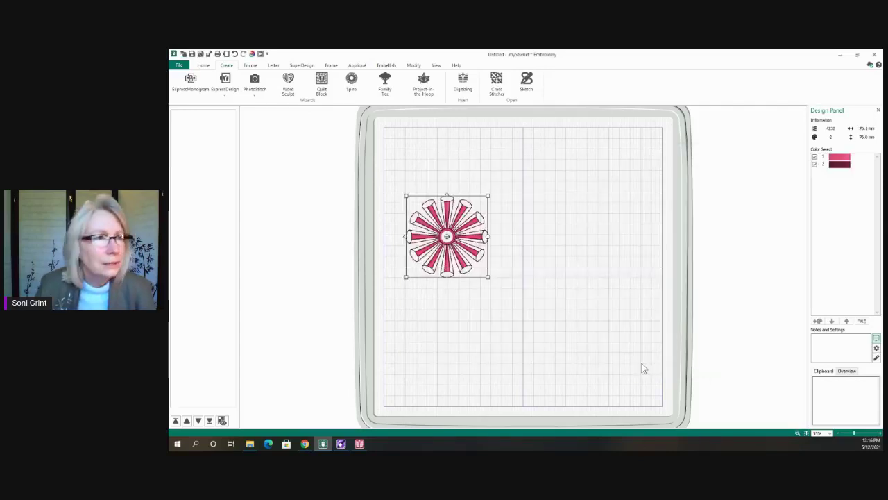
Step: Move the cone flower design to the center of the hoop and deselect it
drag(452, 249, 528, 277)
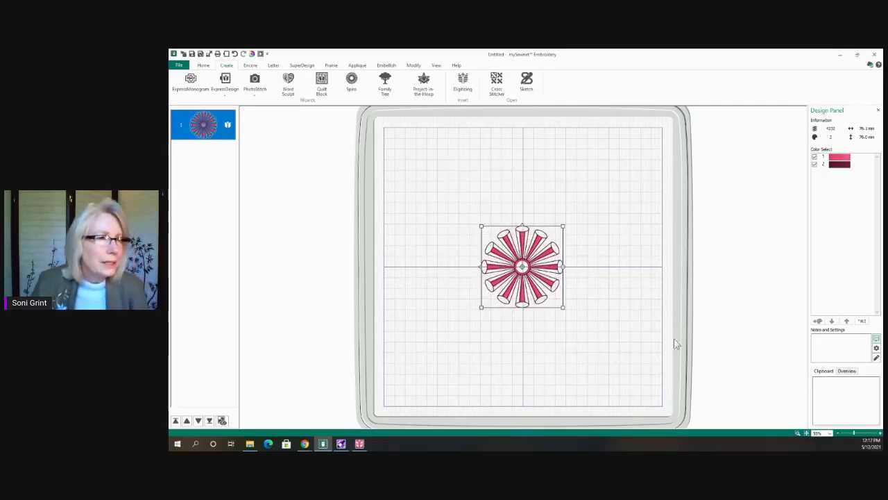
click(633, 343)
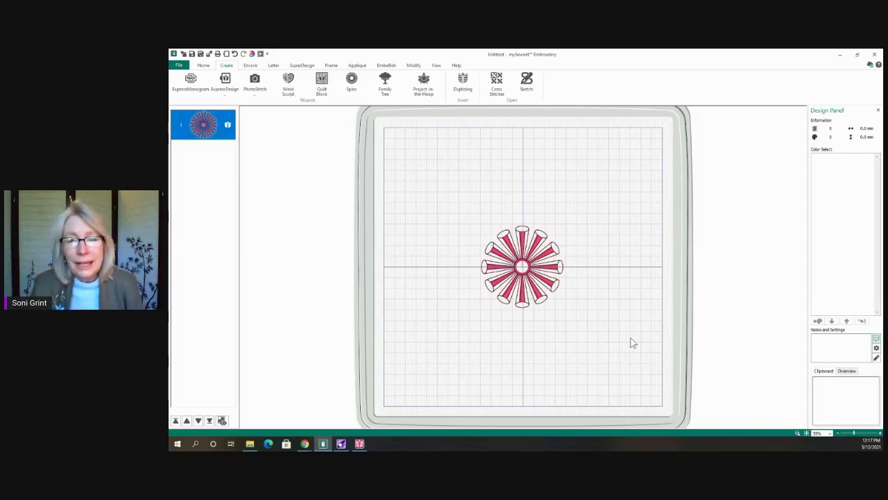
click(631, 342)
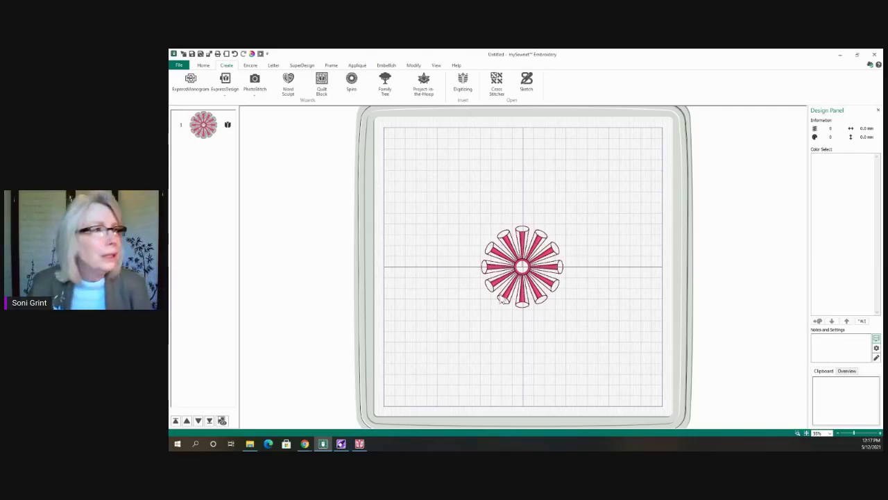
Step: Play the cone flower's stitch-out in the Design Player at increased speed, pausing partway through the petals and again at the center ring
click(260, 53)
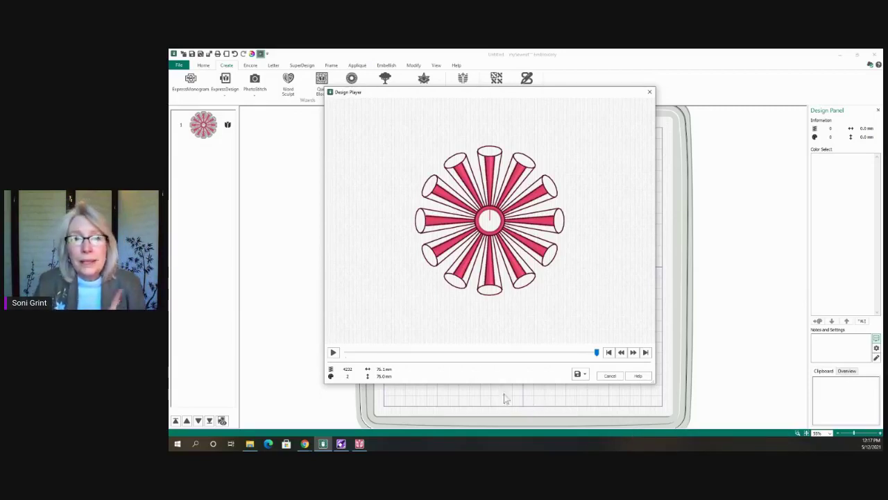
click(334, 353)
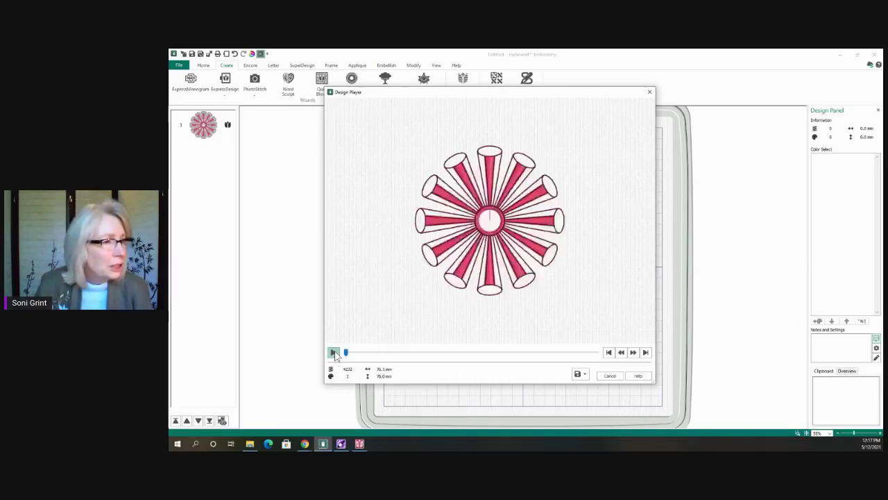
click(634, 353)
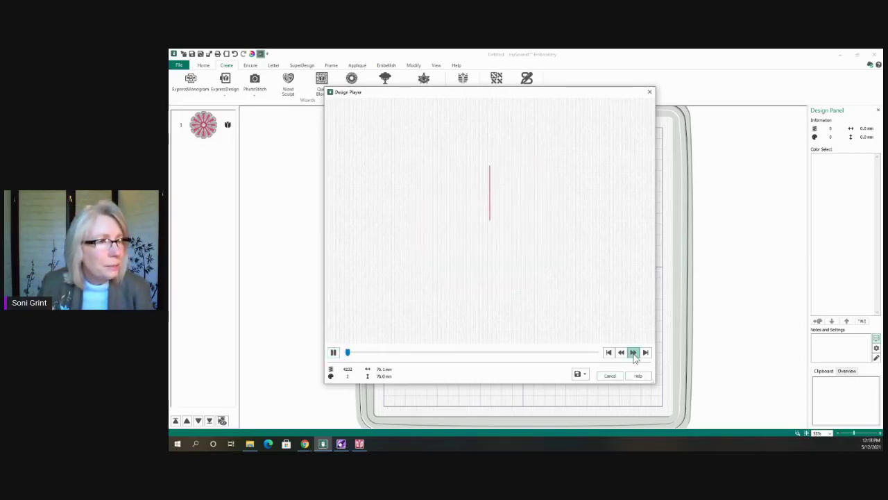
click(333, 353)
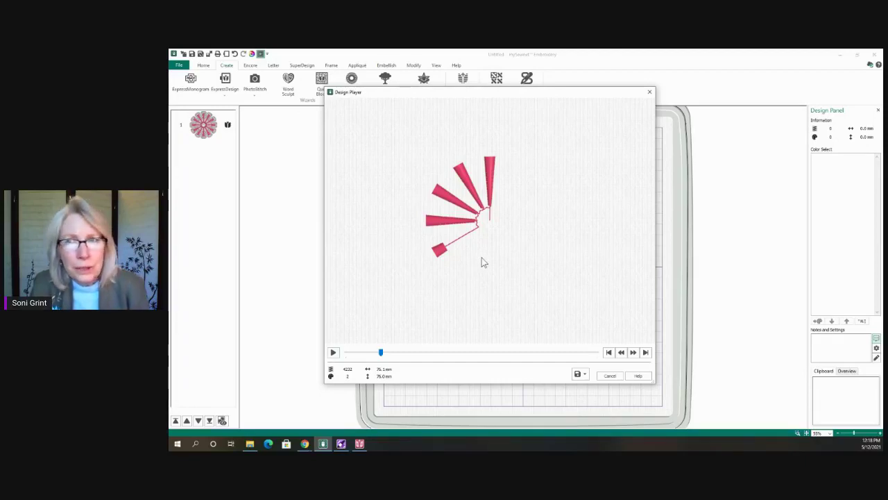
click(333, 352)
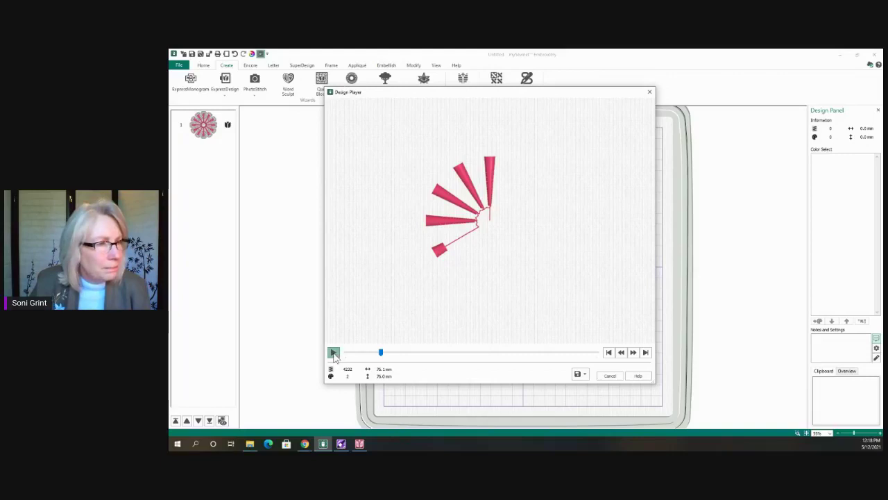
click(633, 352)
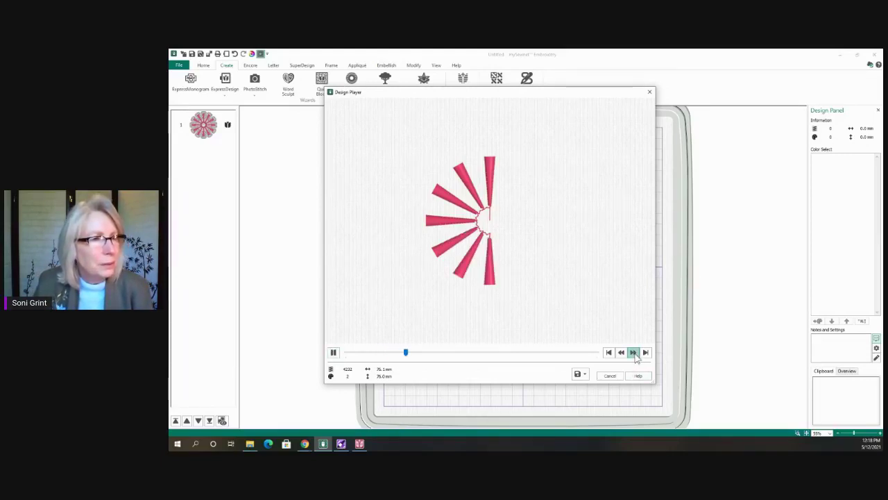
click(333, 352)
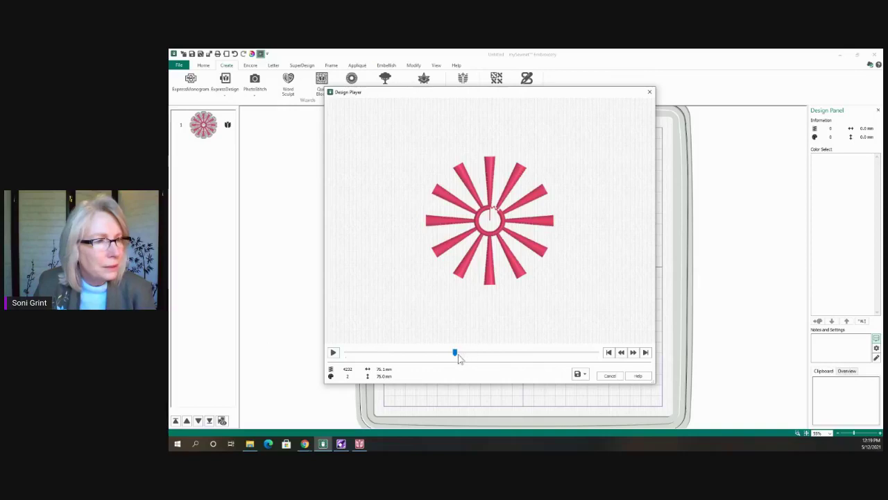
Step: Rewind the stitch-out to just before the last pink petal and replay it, pausing at that petal and the center ring
drag(452, 354, 432, 353)
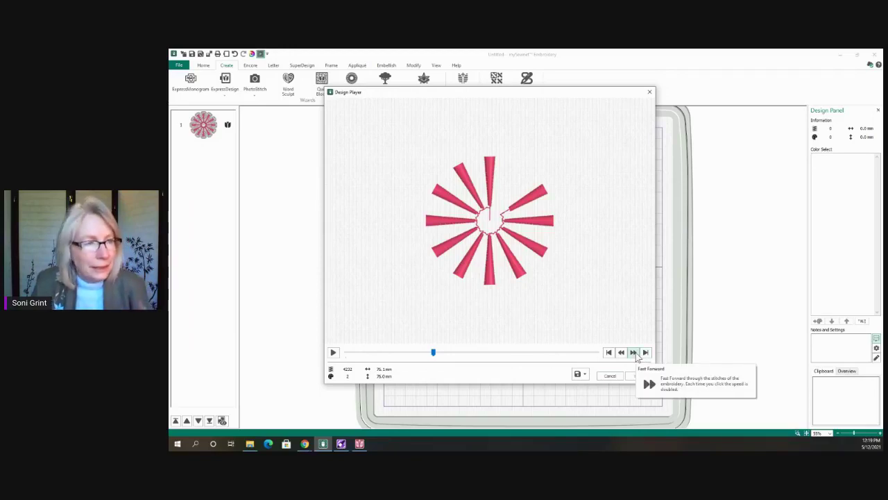
click(635, 353)
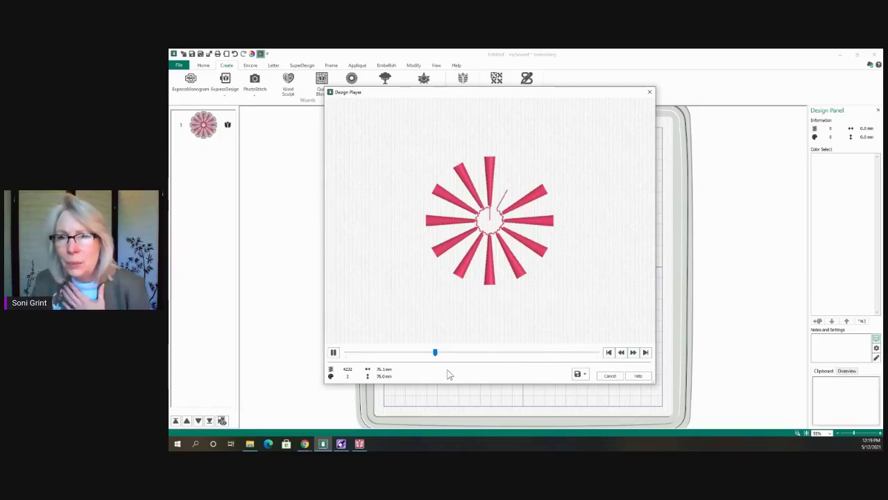
click(334, 353)
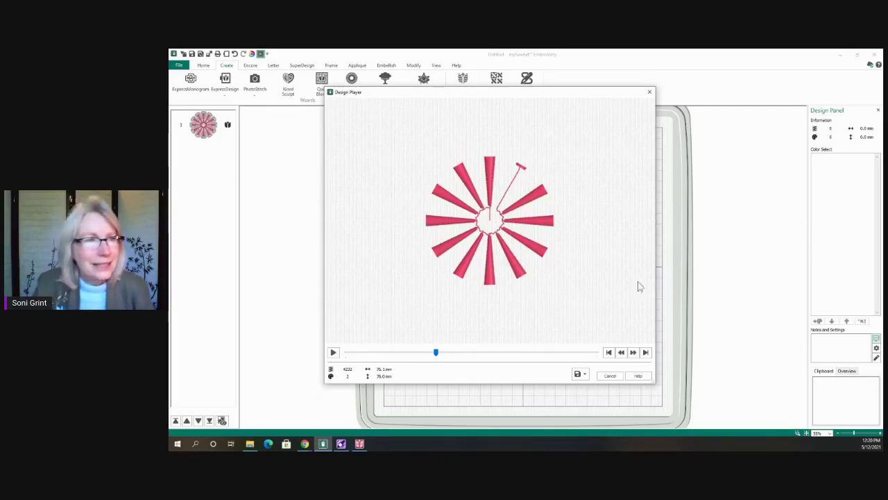
click(333, 353)
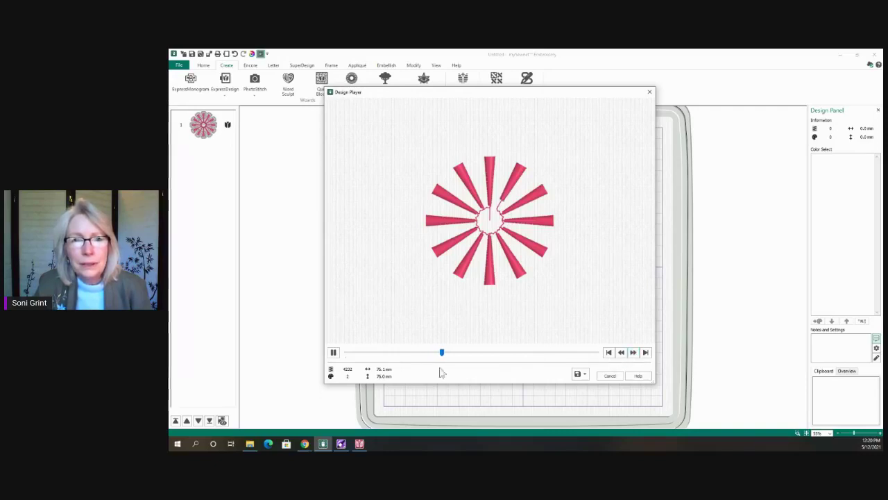
click(334, 353)
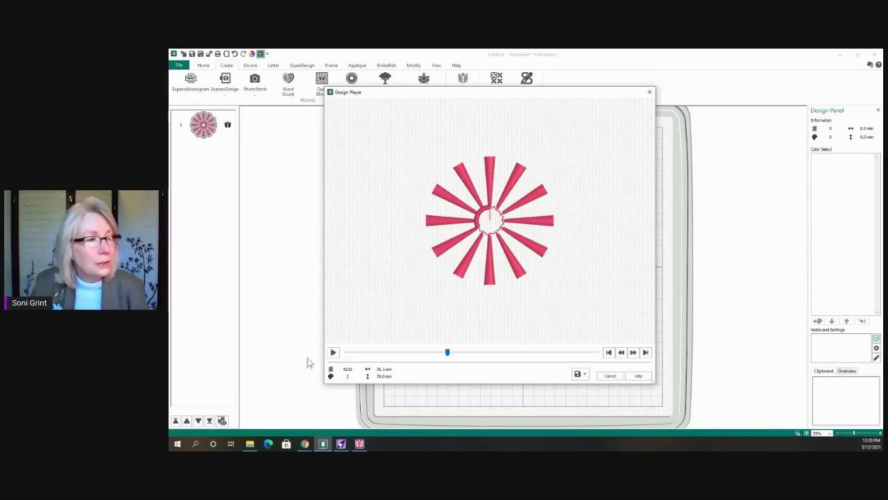
click(333, 353)
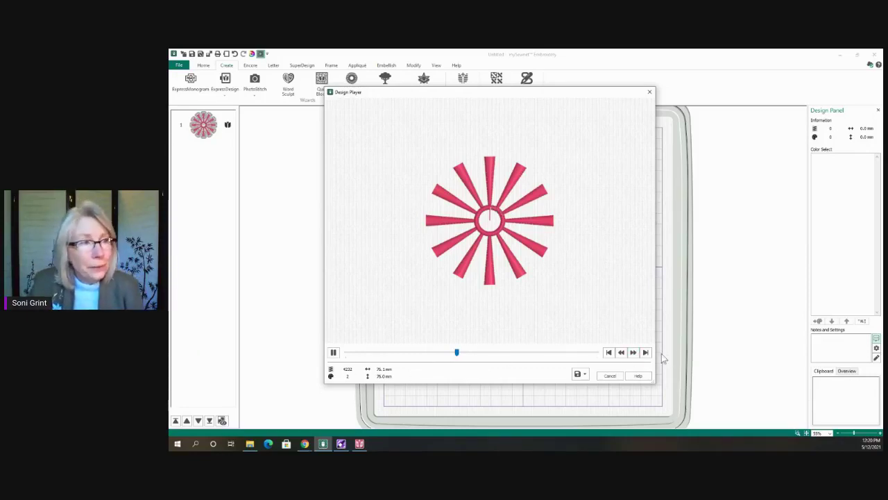
click(621, 352)
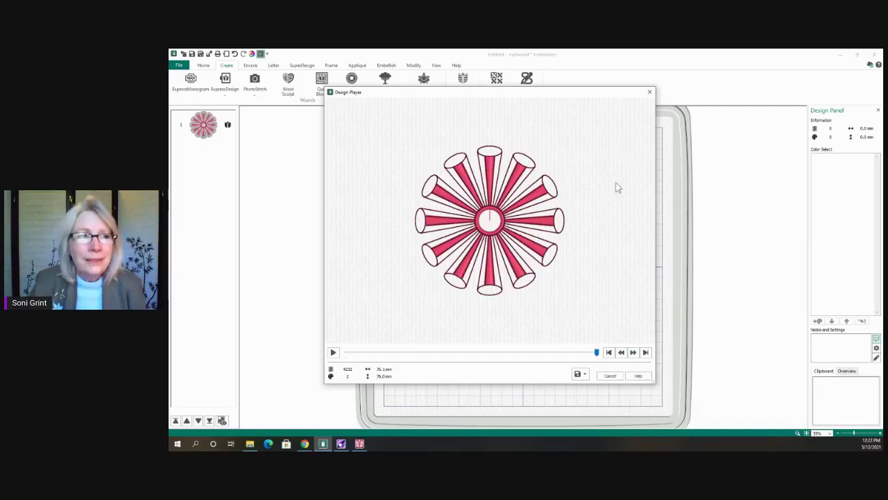
Step: Close the Design Player and delete the cone flower design from the hoop
click(649, 92)
click(528, 272)
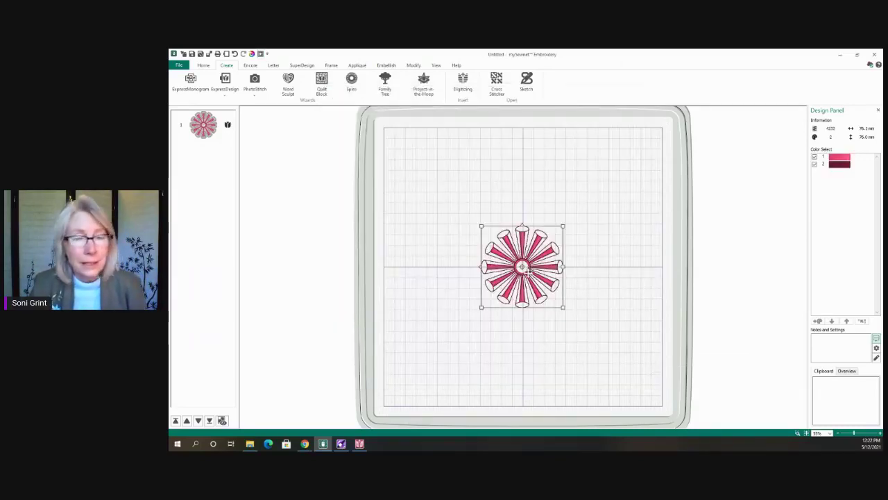
right_click(527, 276)
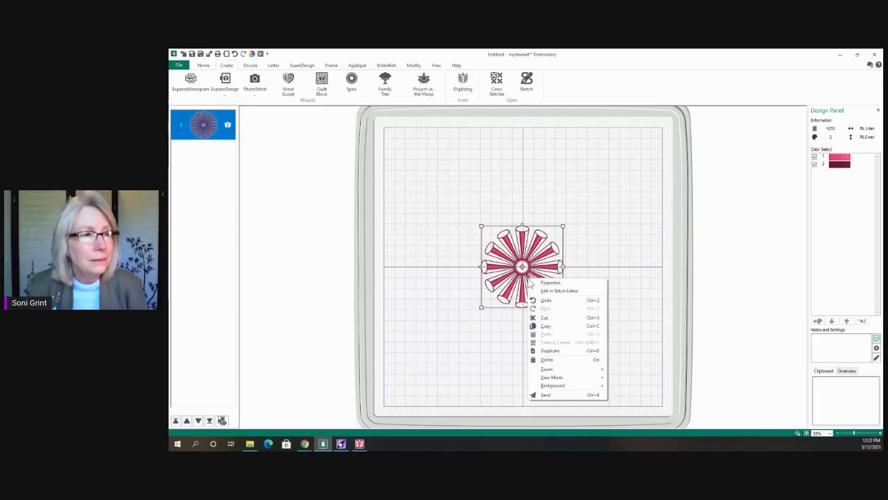
click(547, 360)
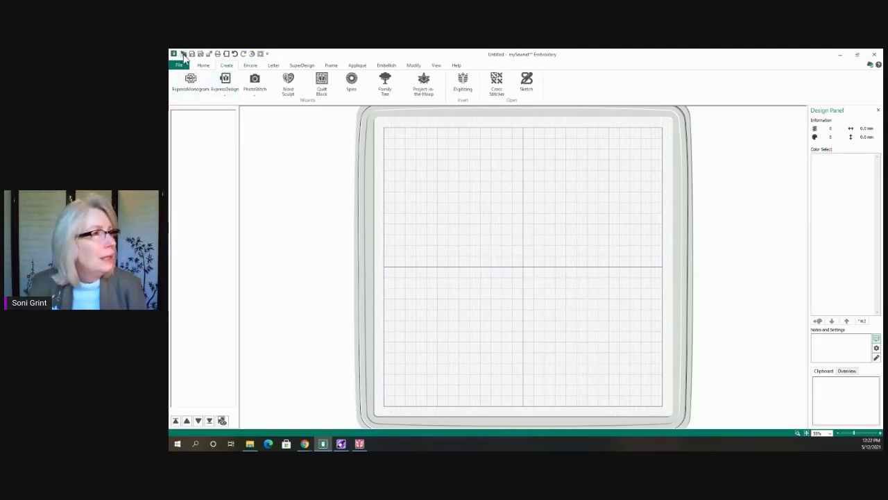
Step: Open the design Cardinal.vp4 in the hoop and deselect it
click(183, 54)
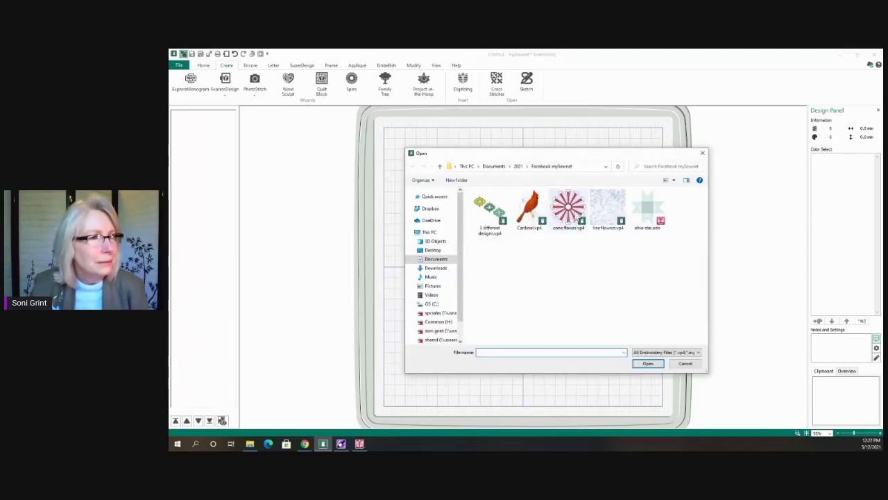
click(528, 209)
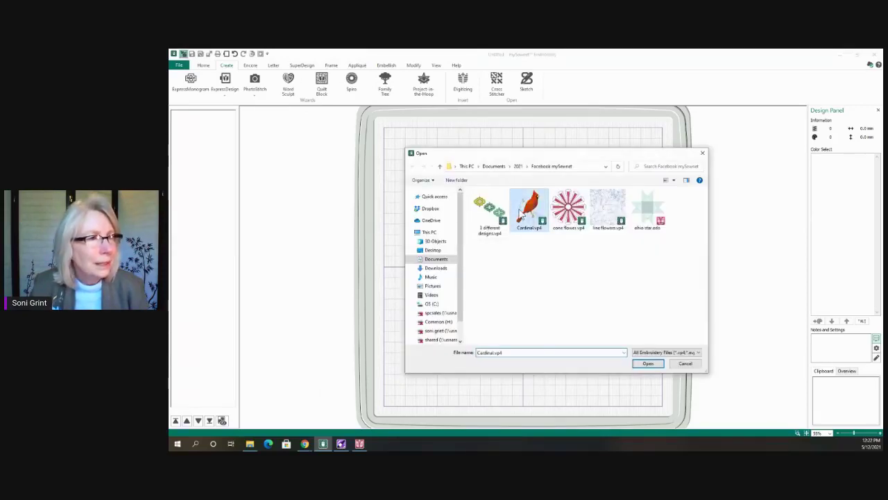
click(656, 364)
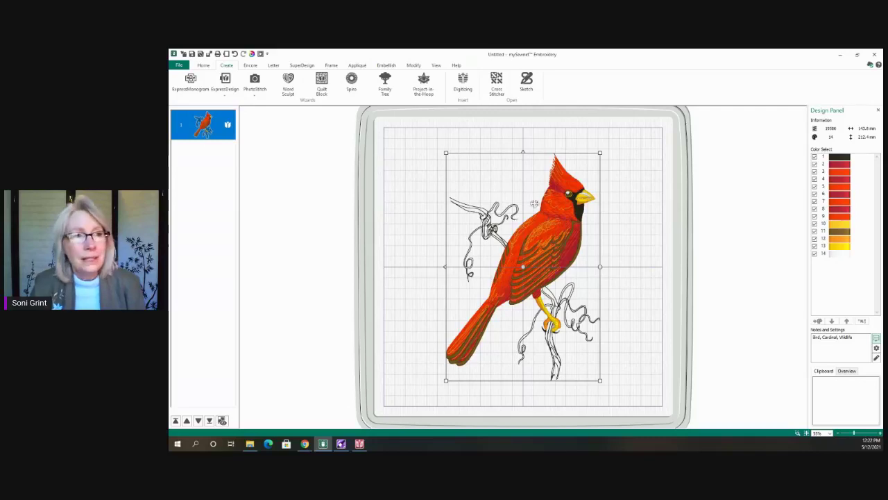
click(628, 227)
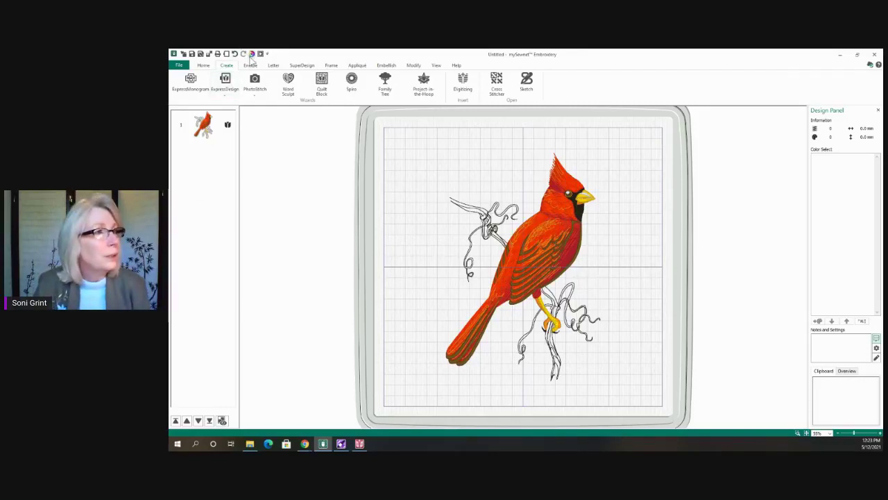
Step: Play the cardinal's stitch-out in the Design Player at several times the speed and pause it at the red head crest
click(260, 53)
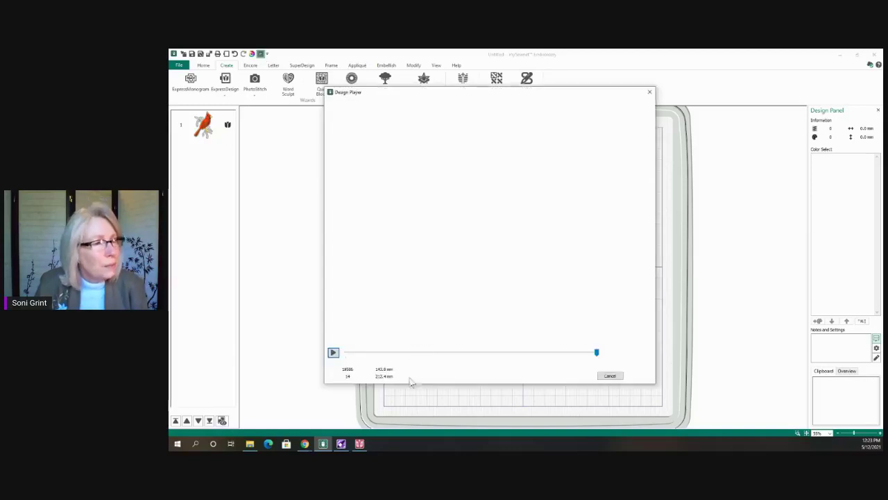
click(333, 352)
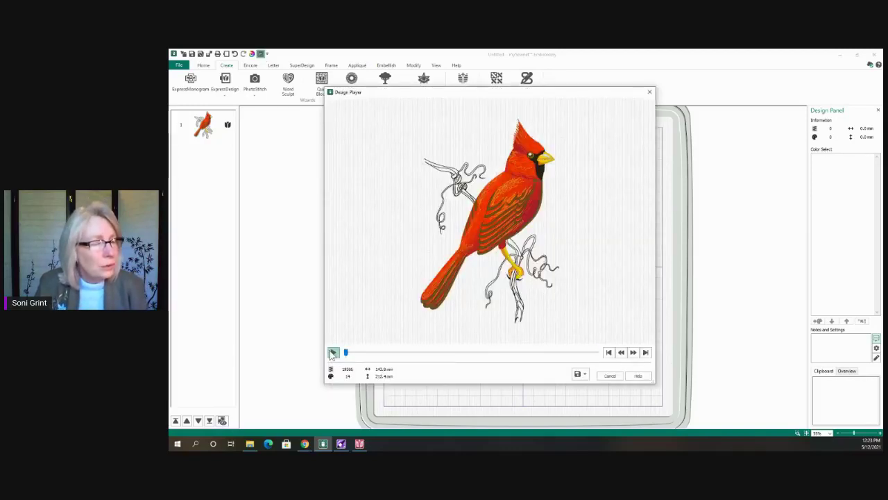
click(633, 352)
click(634, 352)
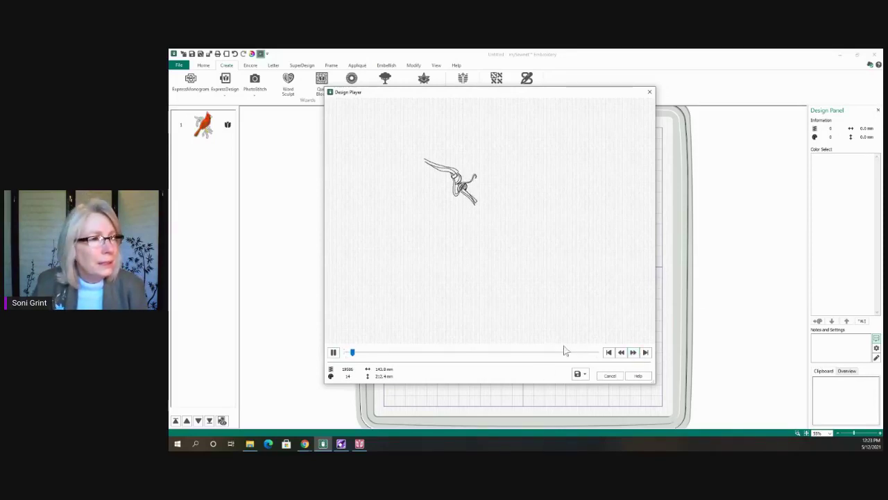
click(634, 352)
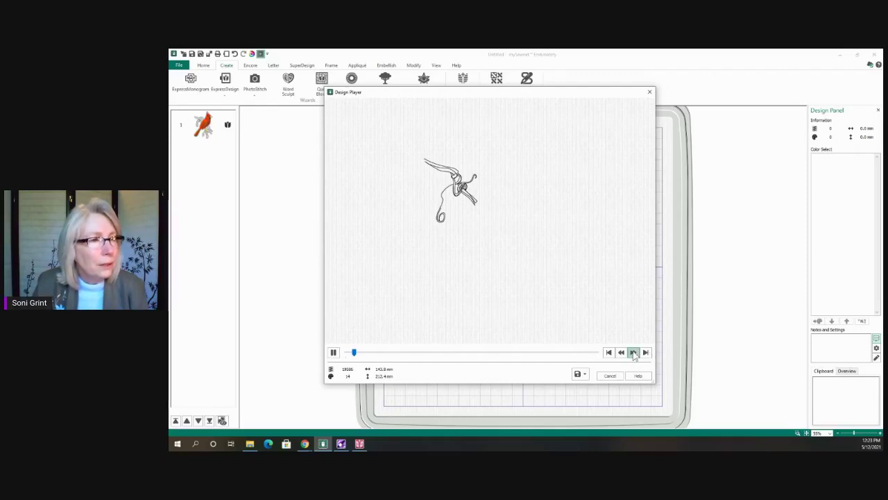
click(333, 353)
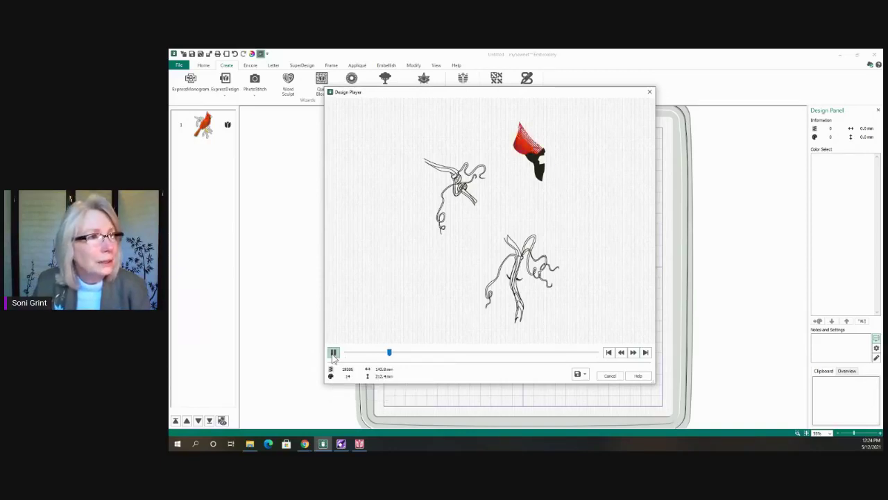
key(space)
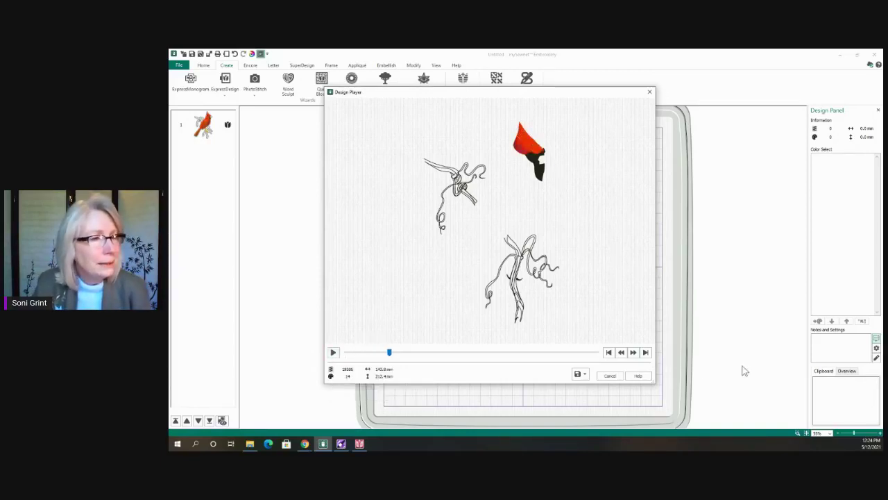
Step: Resume the cardinal's stitch-out at a faster speed, pause it at the tail underlay and move it slightly back
click(334, 352)
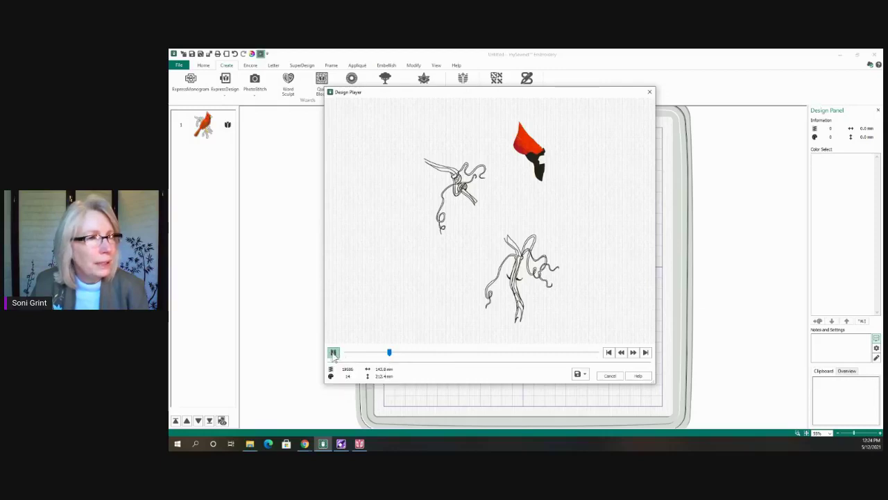
click(633, 352)
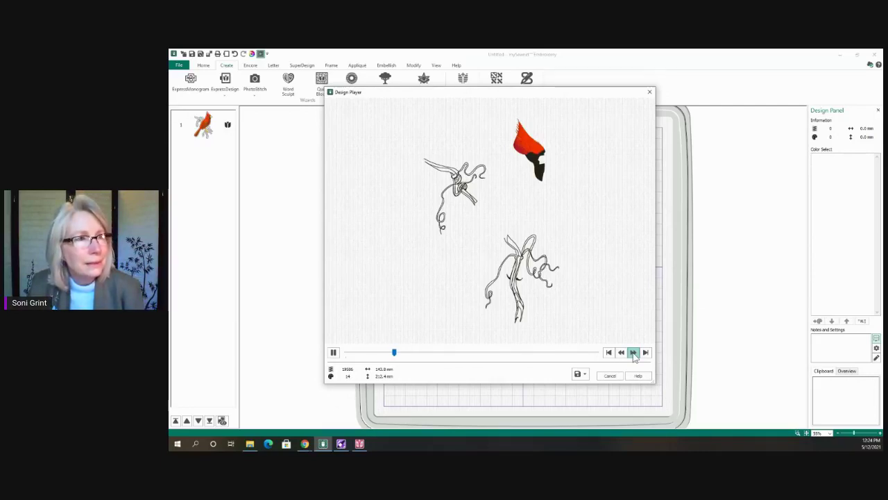
click(634, 352)
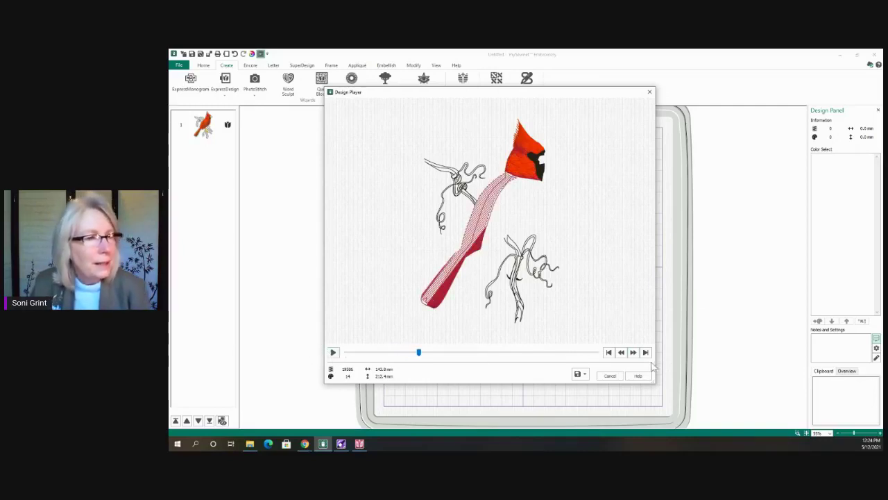
drag(419, 356, 417, 356)
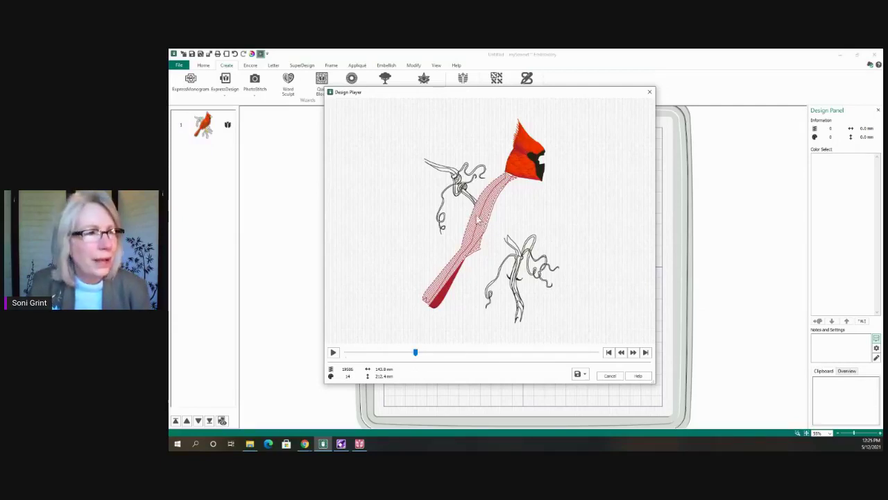
Step: Replay the tail's stitching from the underlay at a faster speed and pause it with the dark red tail filled
click(333, 352)
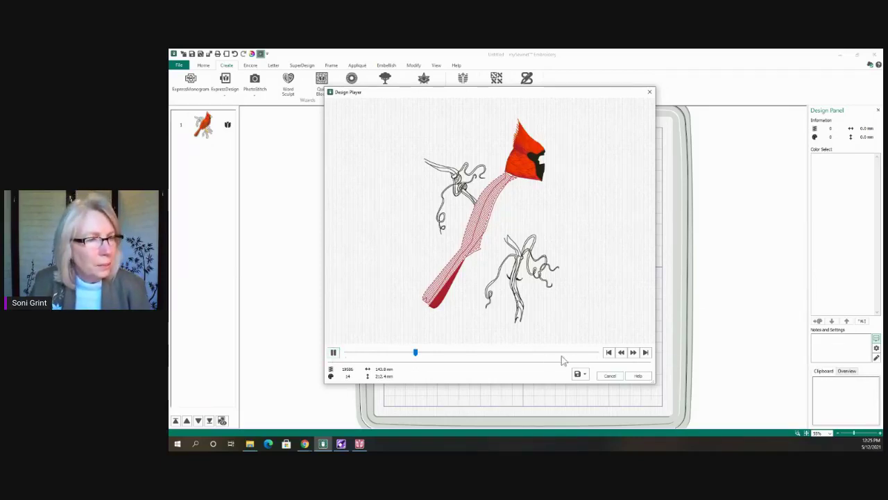
click(633, 352)
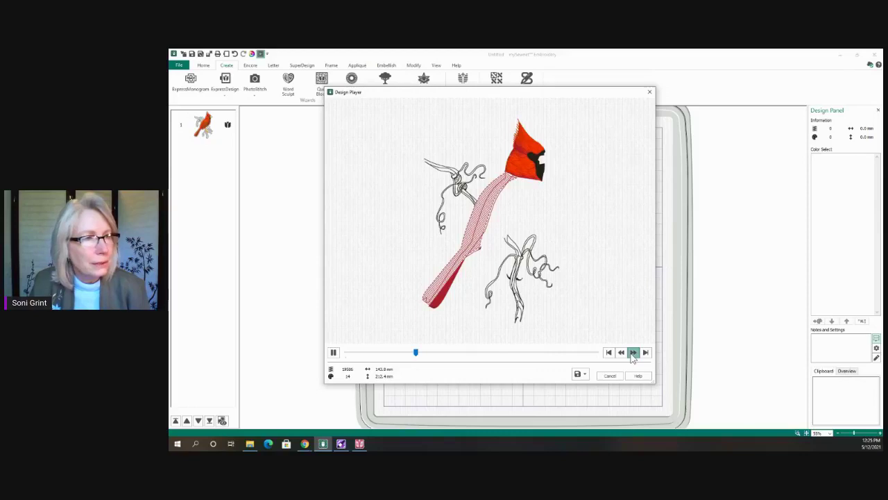
click(633, 353)
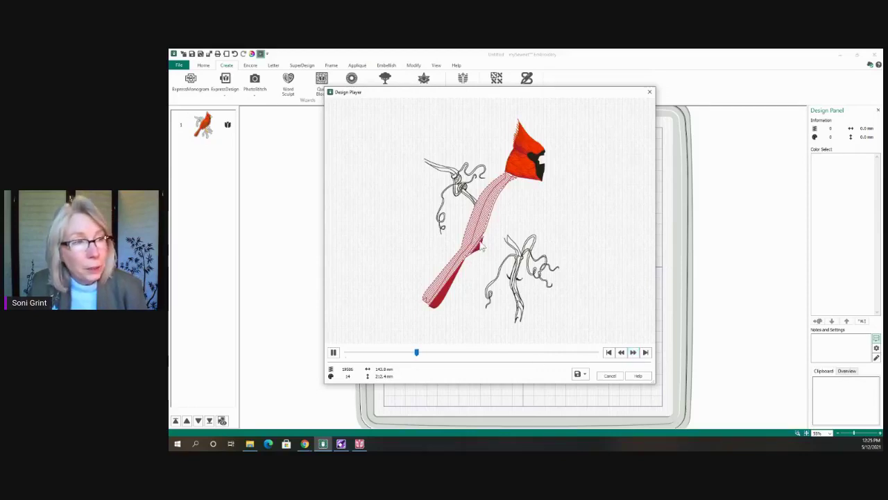
click(633, 352)
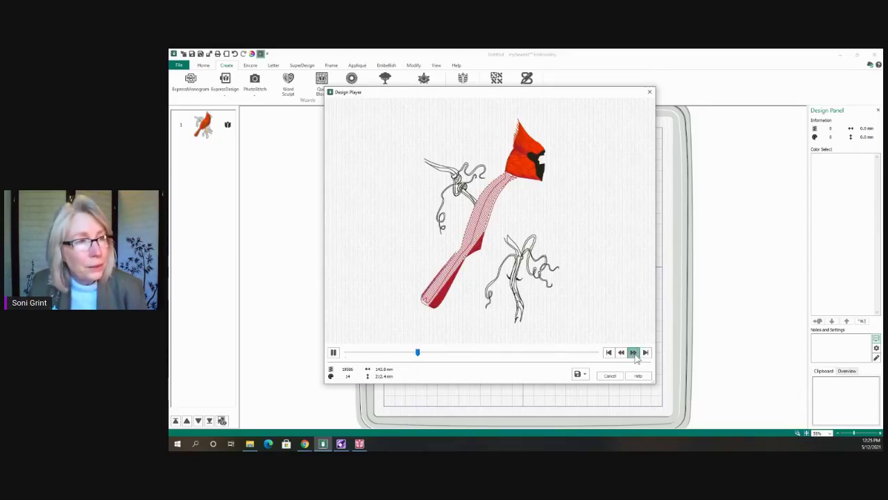
click(333, 352)
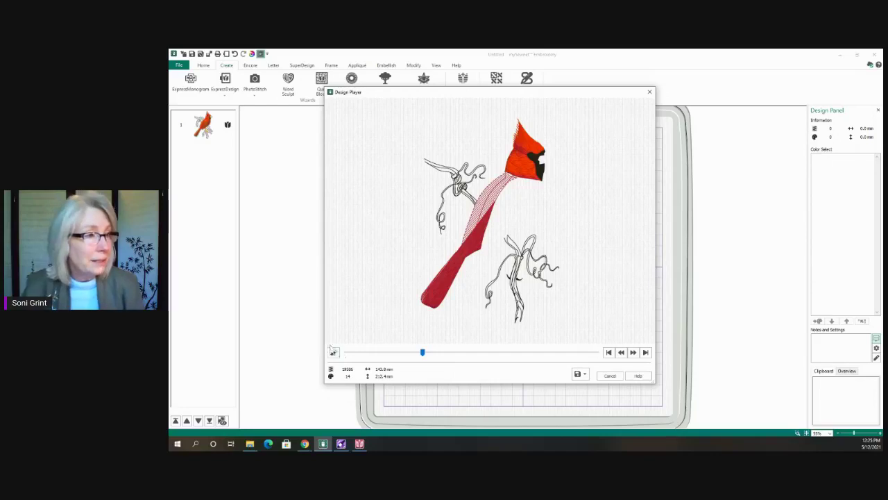
Step: Continue the stitch-out faster through the orange back and tail, pausing it while the wing area is being filled
click(335, 354)
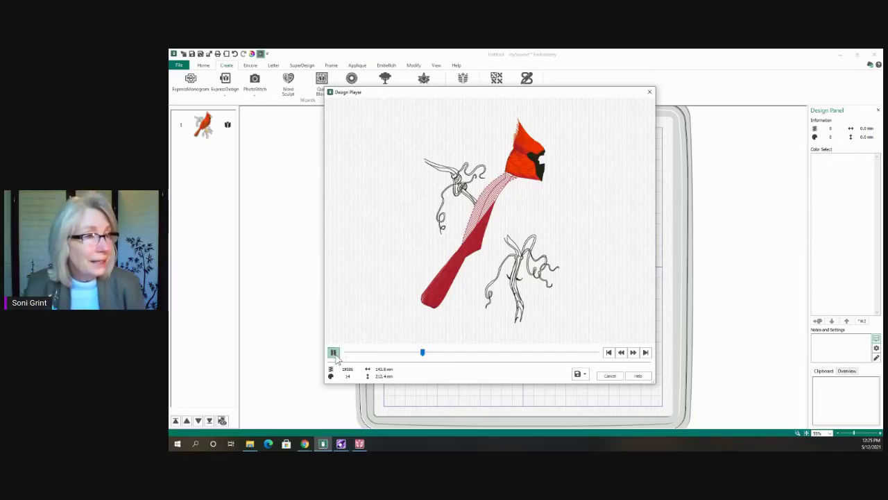
click(634, 353)
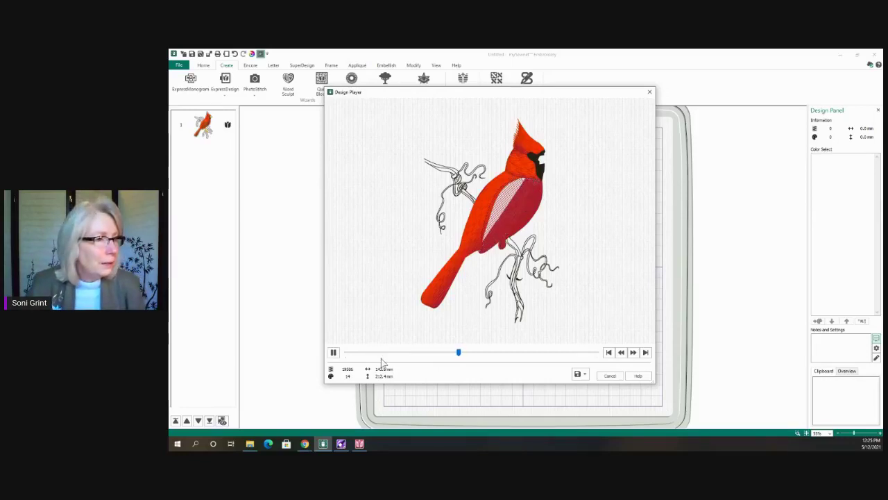
click(333, 352)
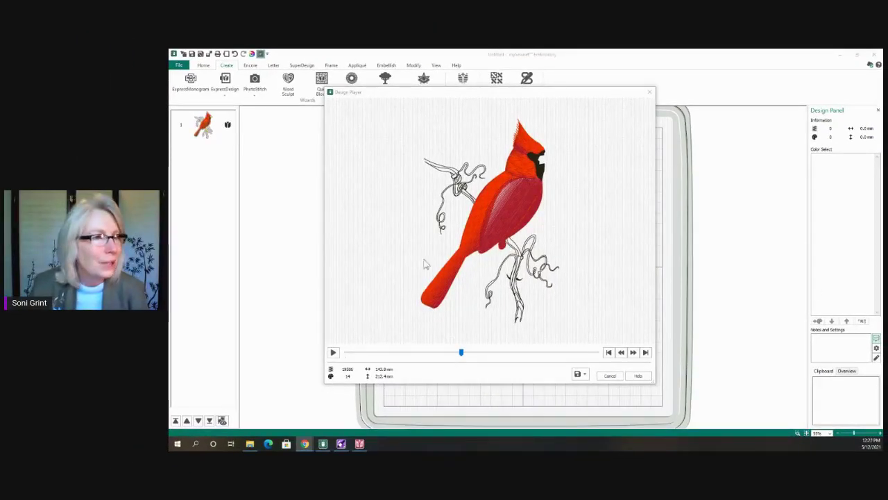
Step: Play the rest of the cardinal's stitch-out at high speed to the end and close the Design Player
click(333, 353)
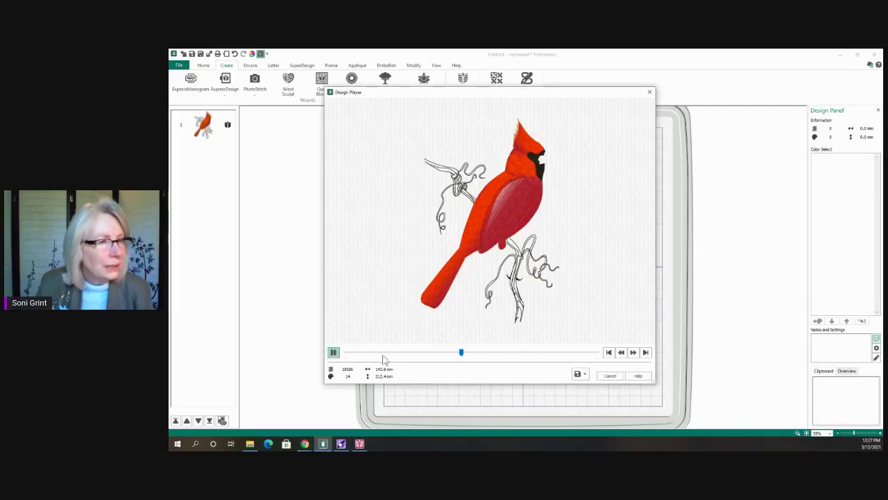
click(633, 353)
click(633, 352)
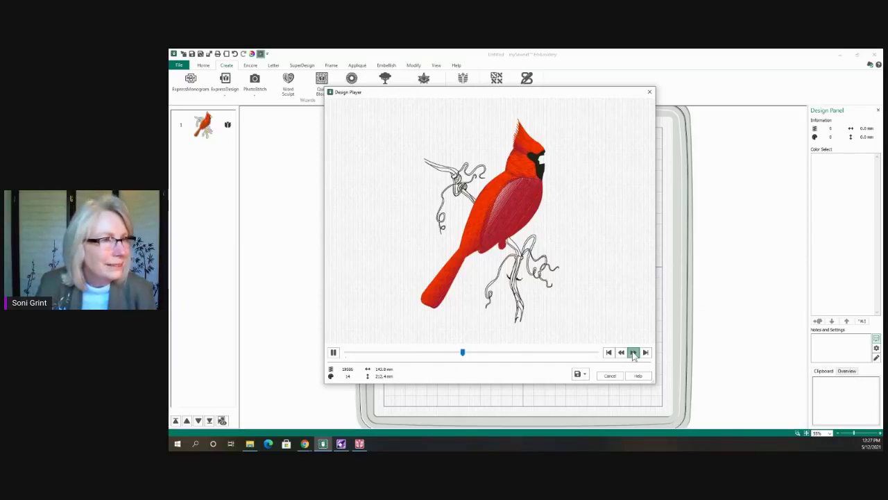
click(632, 352)
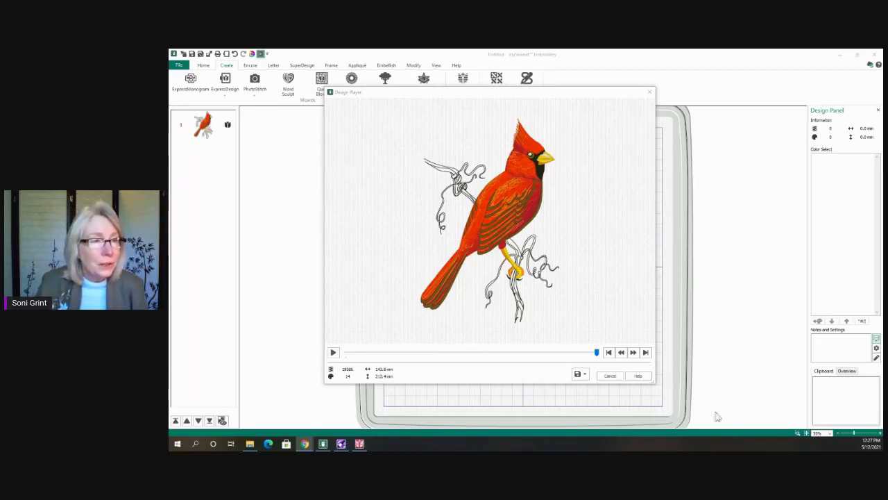
click(610, 375)
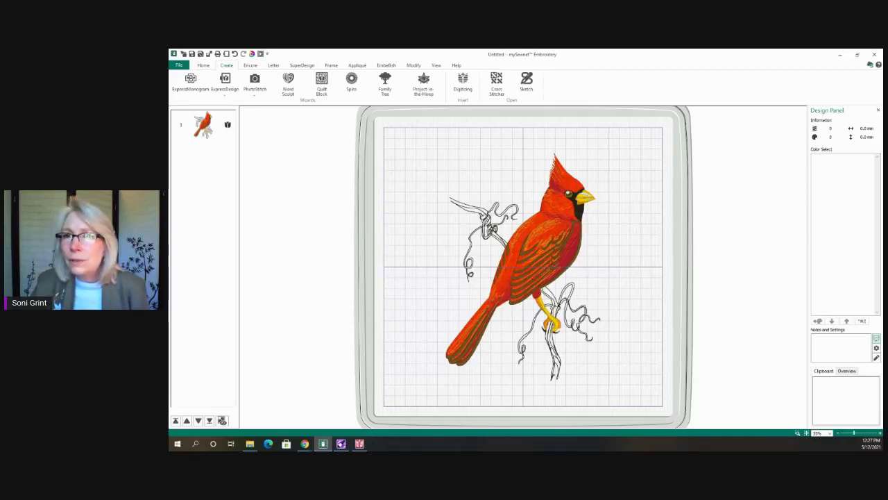
Step: Switch to the Digitizing Principles presentation in Google Slides, present it from slide 2 and advance to the "Make a Plan!!!" slide
key(alt+Tab)
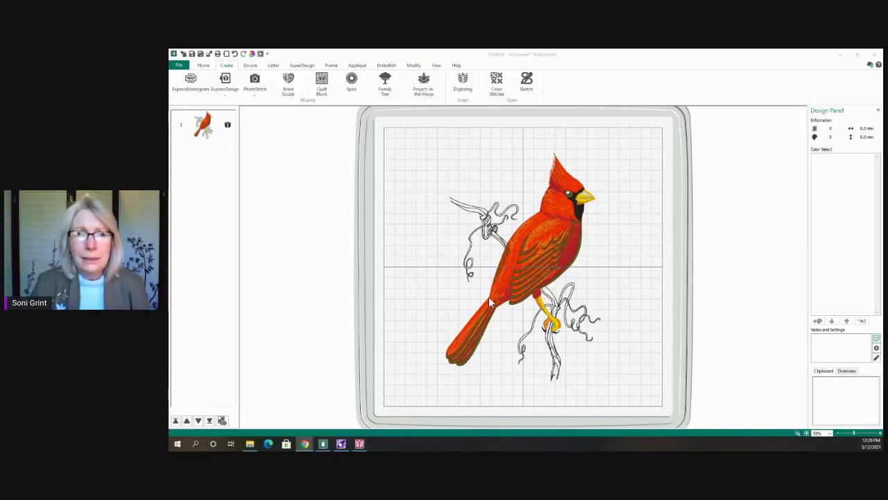
click(555, 235)
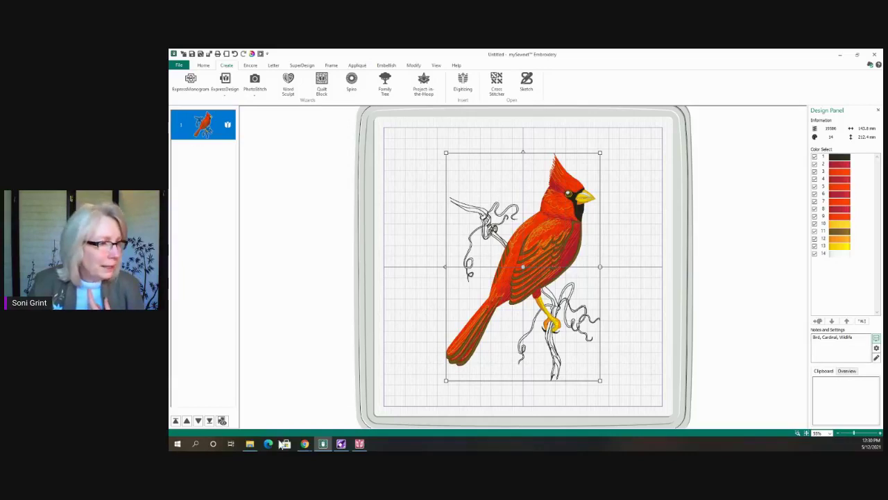
mouse_move(305, 444)
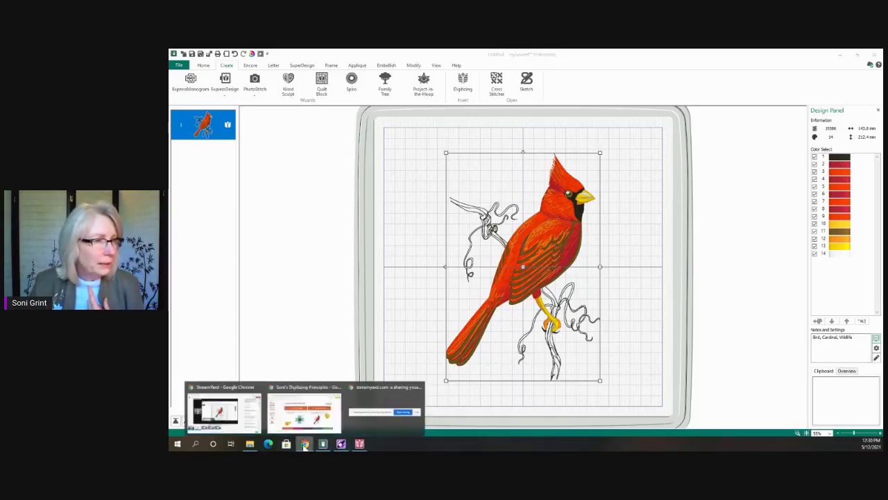
click(316, 415)
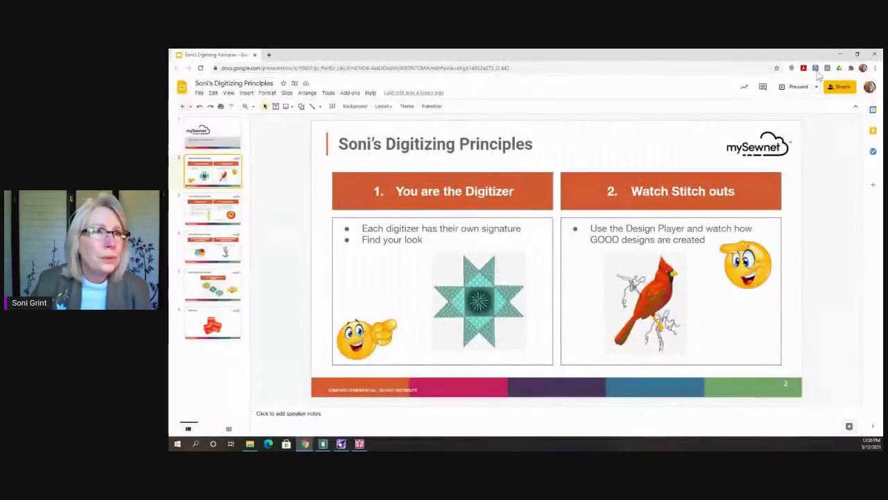
click(797, 87)
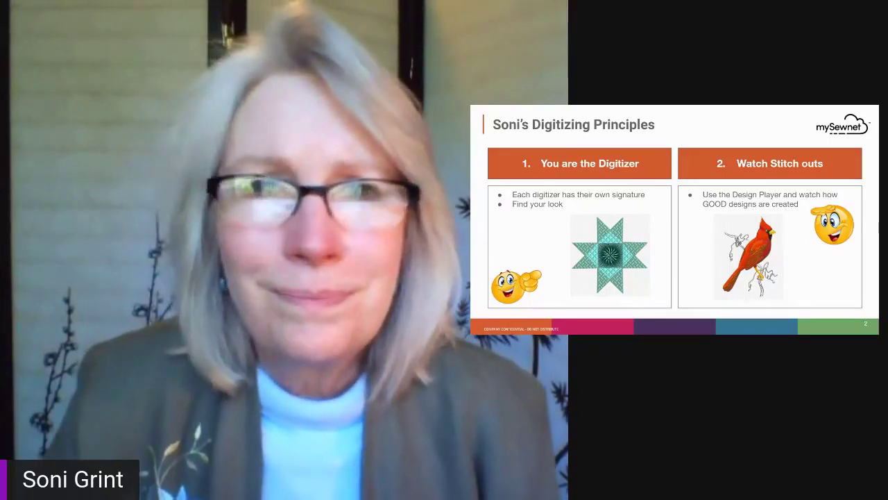
click(642, 196)
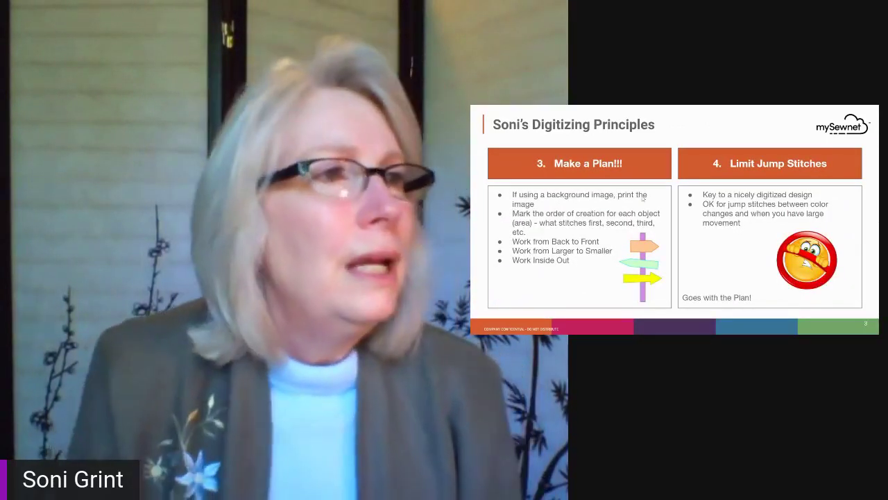
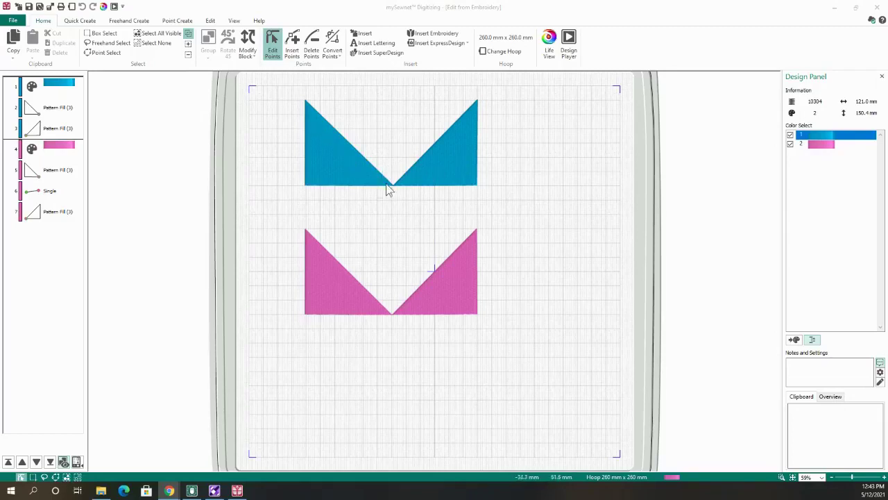
Step: Try moving the corner point shared by the two blue triangles downward, and undo the move
click(339, 163)
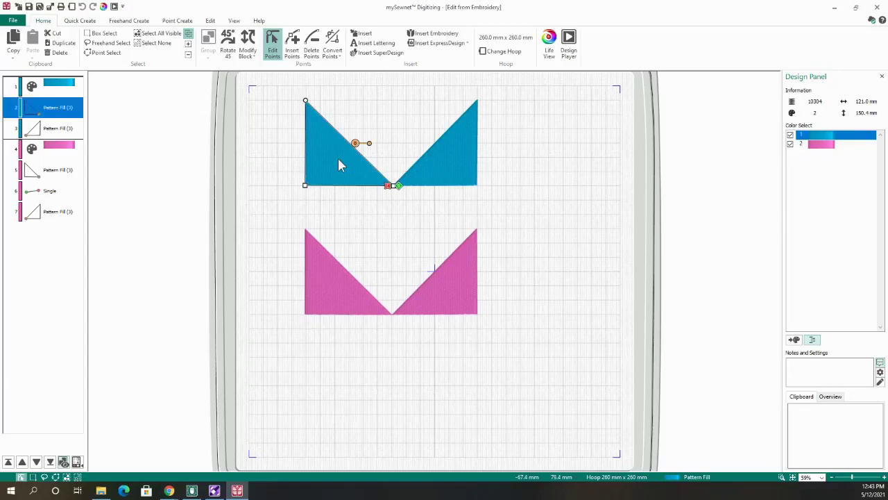
click(453, 177)
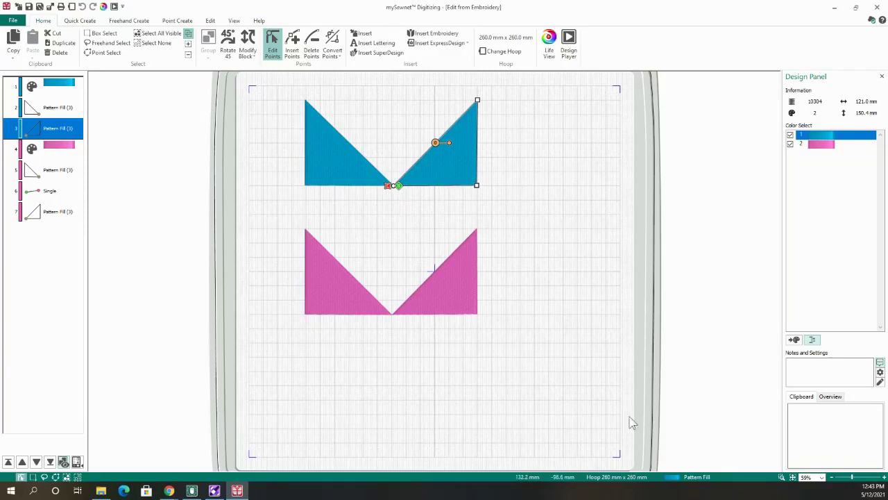
click(782, 476)
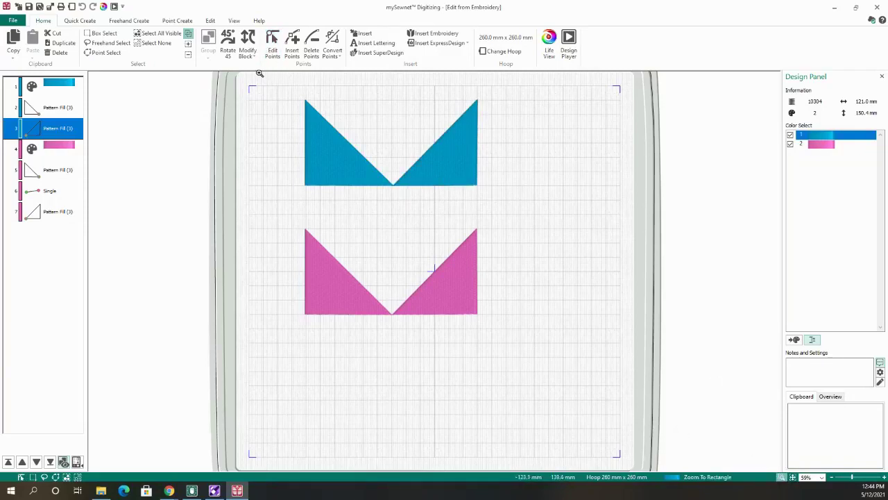
drag(258, 73, 526, 236)
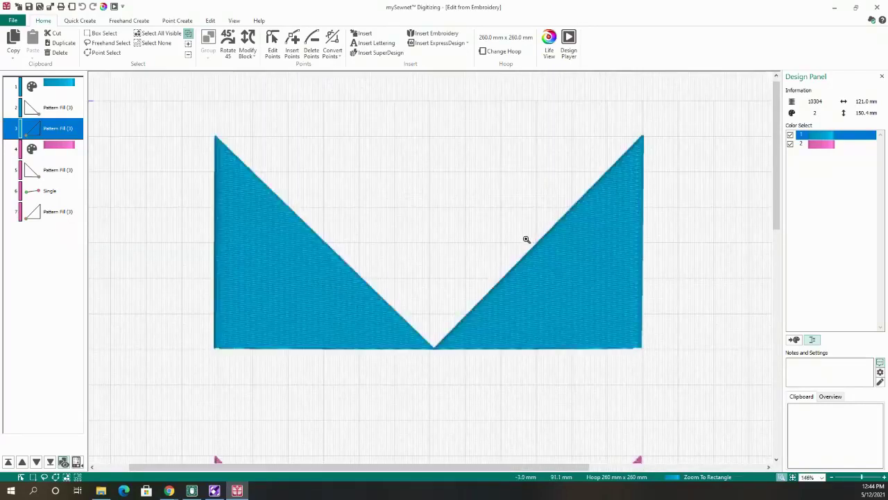
key(Escape)
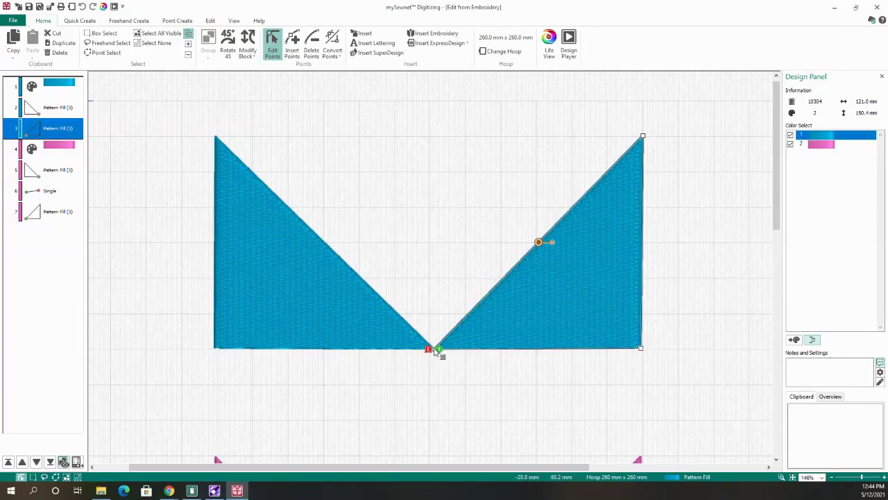
drag(433, 352, 444, 401)
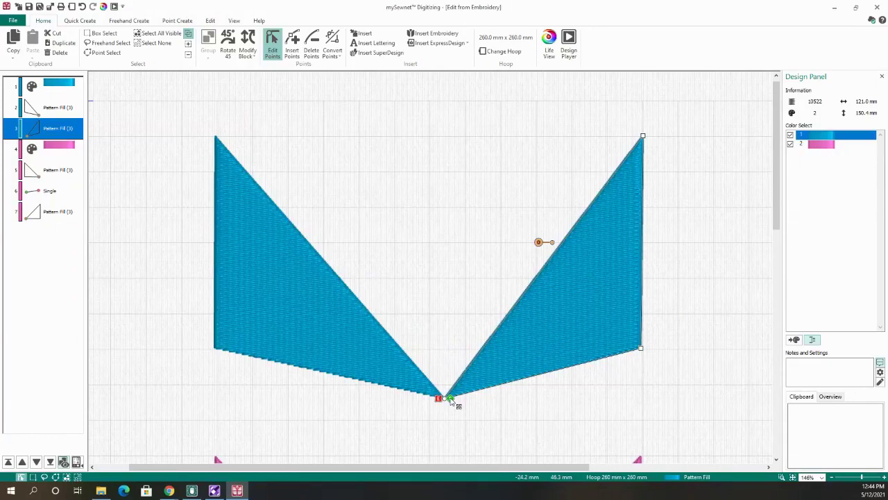
click(81, 7)
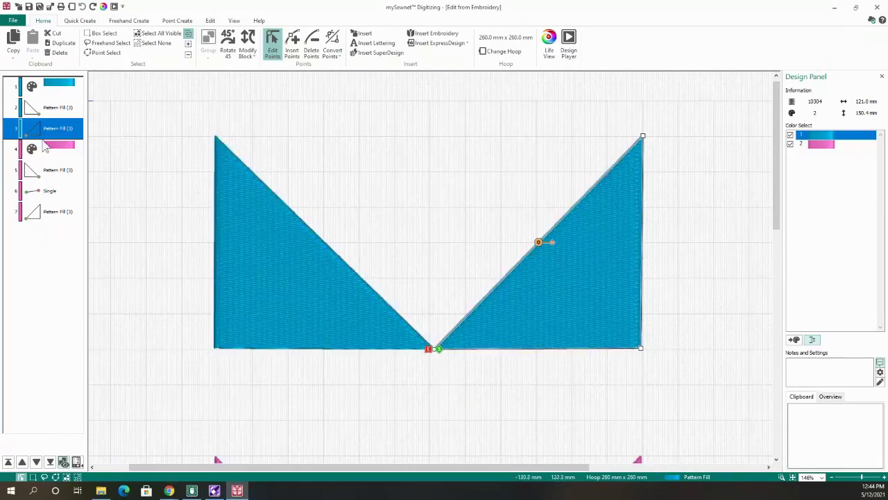
Step: Move the inner lower corner of the second pink triangle about 13 mm straight down, away from the first pink triangle
drag(781, 221, 782, 318)
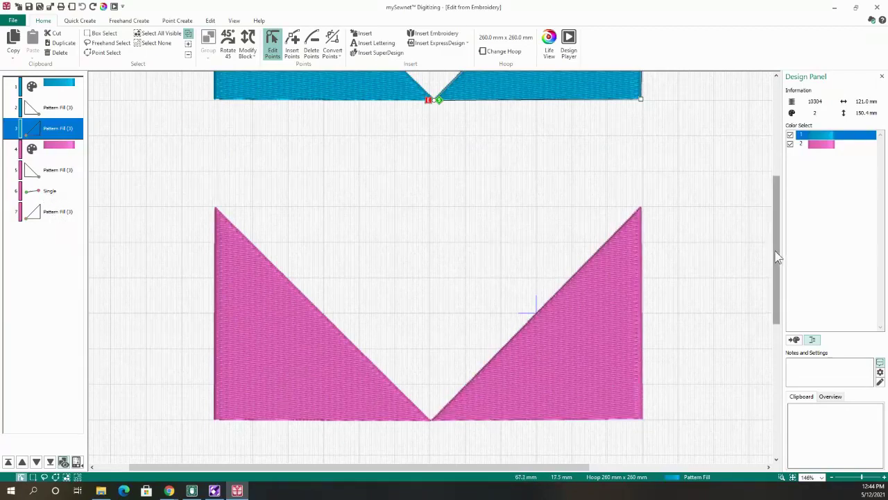
scroll(775, 253, down, 1)
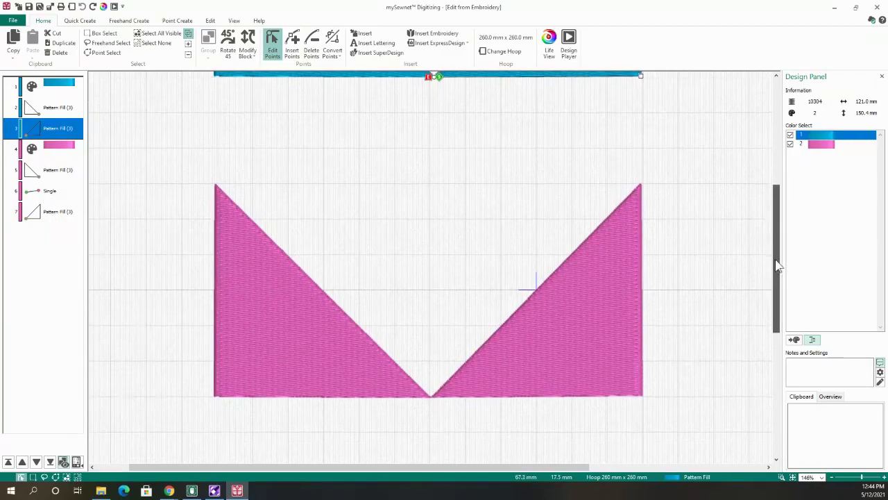
click(462, 392)
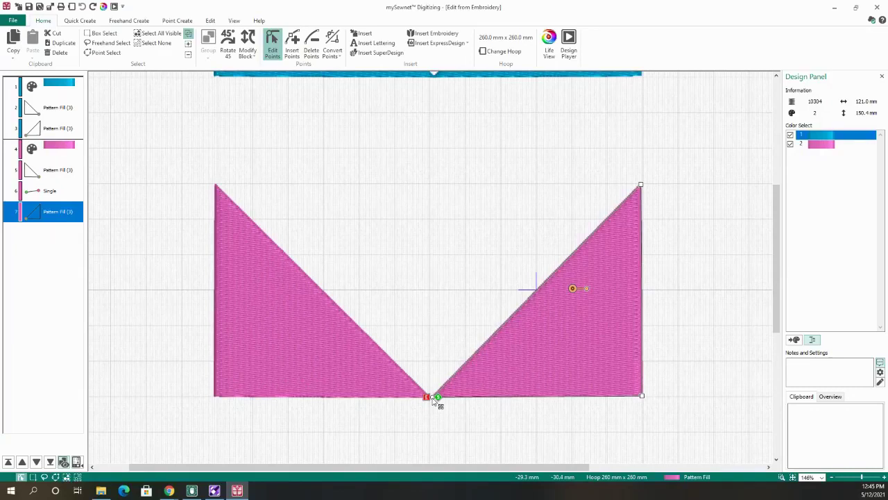
drag(432, 398, 431, 444)
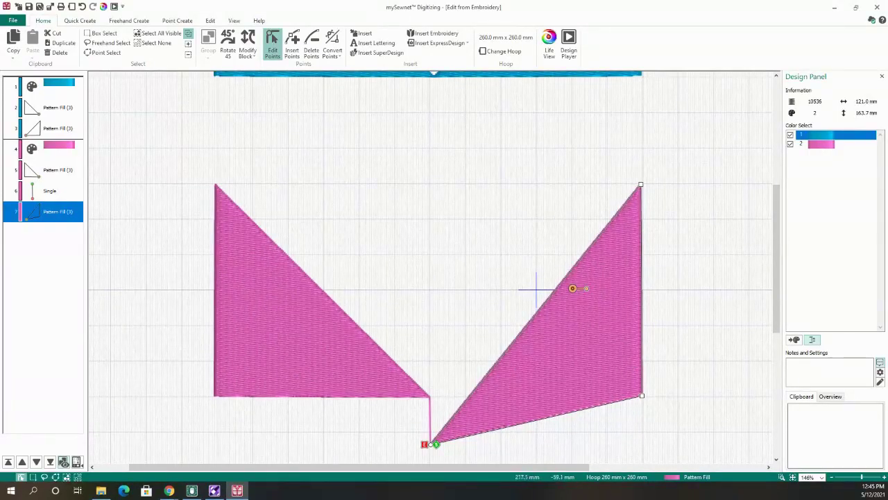
Step: Move the corner point shared by the two blue triangles straight down so both triangles stretch to it
click(793, 478)
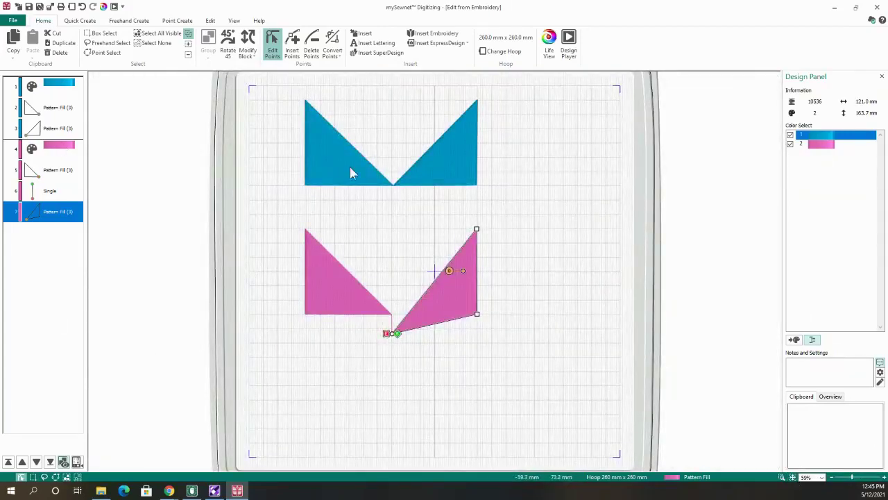
click(409, 183)
drag(393, 185, 394, 205)
click(395, 207)
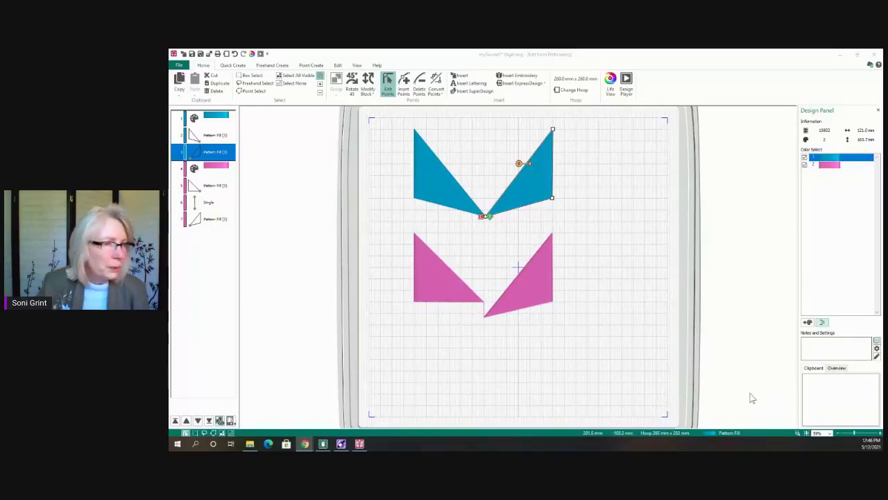
Step: Switch back to the Digitizing Principles presentation in Google Slides and present it from slide 4
mouse_move(324, 444)
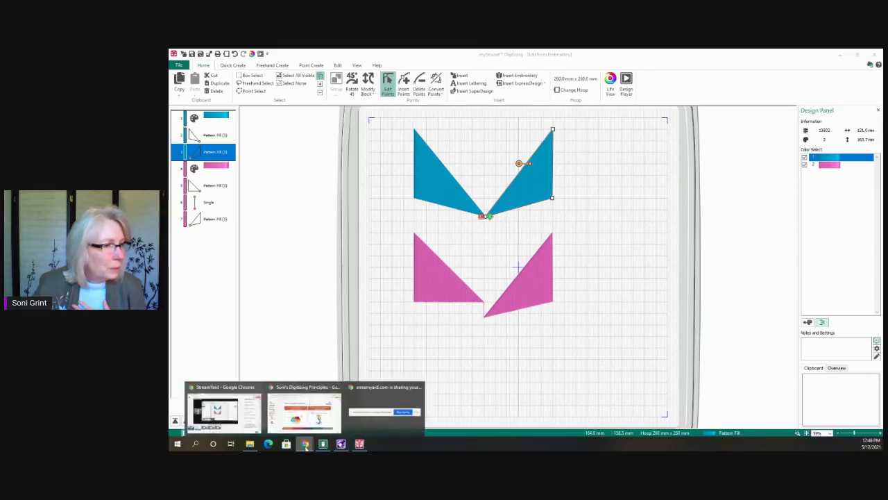
click(312, 403)
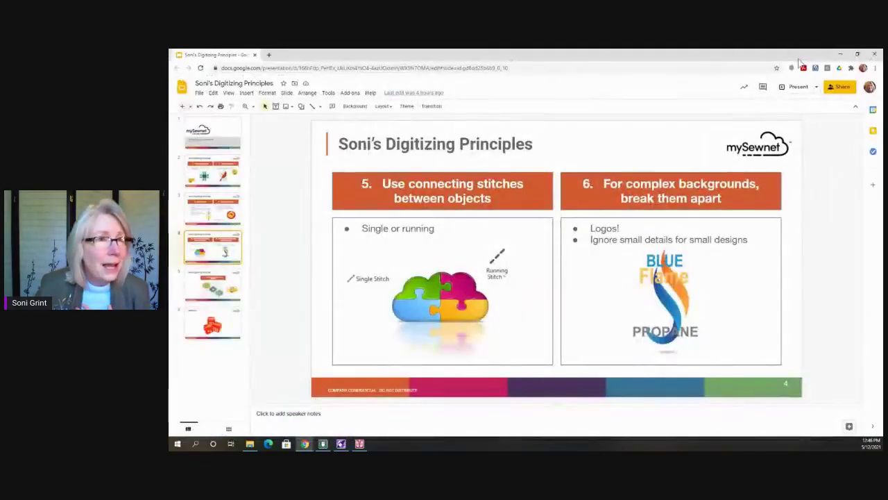
click(800, 87)
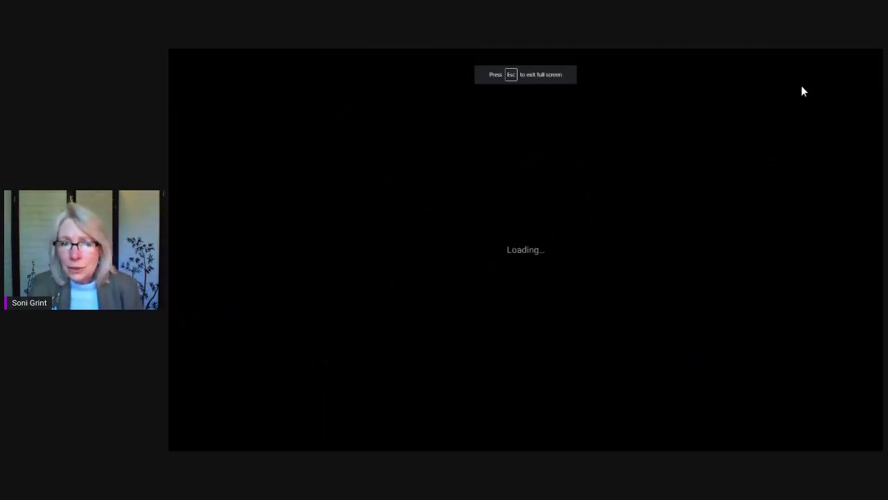